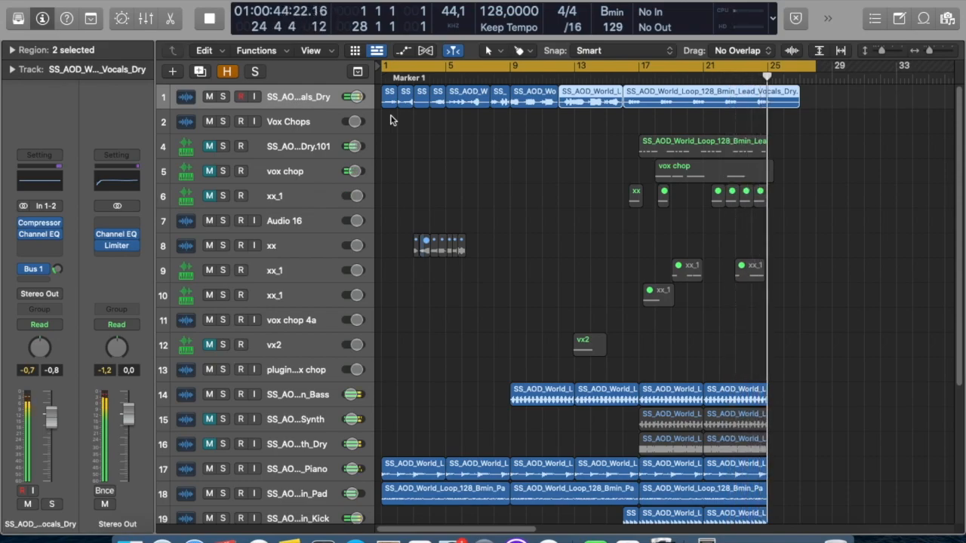
Step: Stop playback and copy the last two lead vocal regions from track 1 down to the Vox Chops track
{"action": "key", "text": "space"}
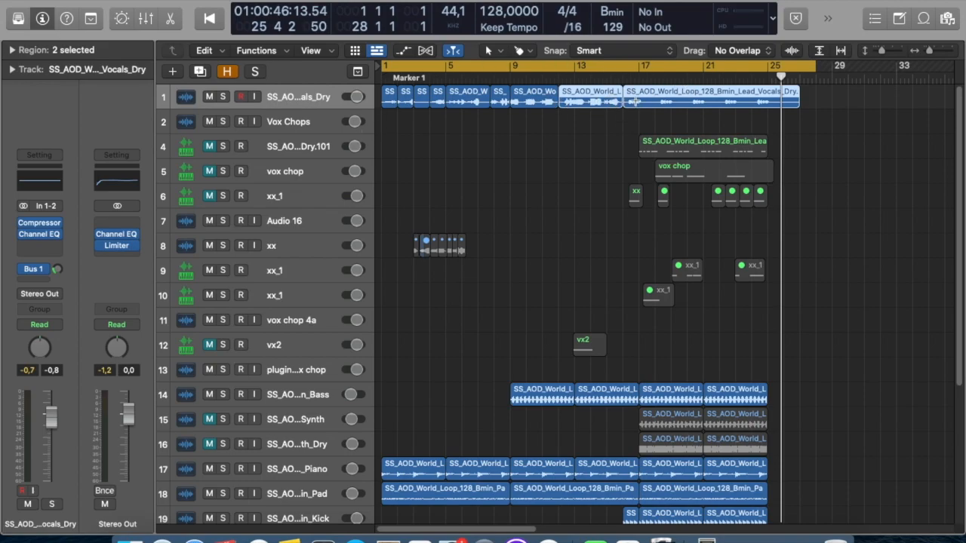
{"action": "left_click_drag", "start_coordinate": [836, 98], "coordinate": [593, 109]}
{"action": "left_click_drag", "start_coordinate": [586, 95], "coordinate": [589, 122]}
Step: Mute the two original lead vocal regions on track 1 and set the cycle range to start at bar 12
{"action": "left_click_drag", "start_coordinate": [830, 92], "coordinate": [581, 106]}
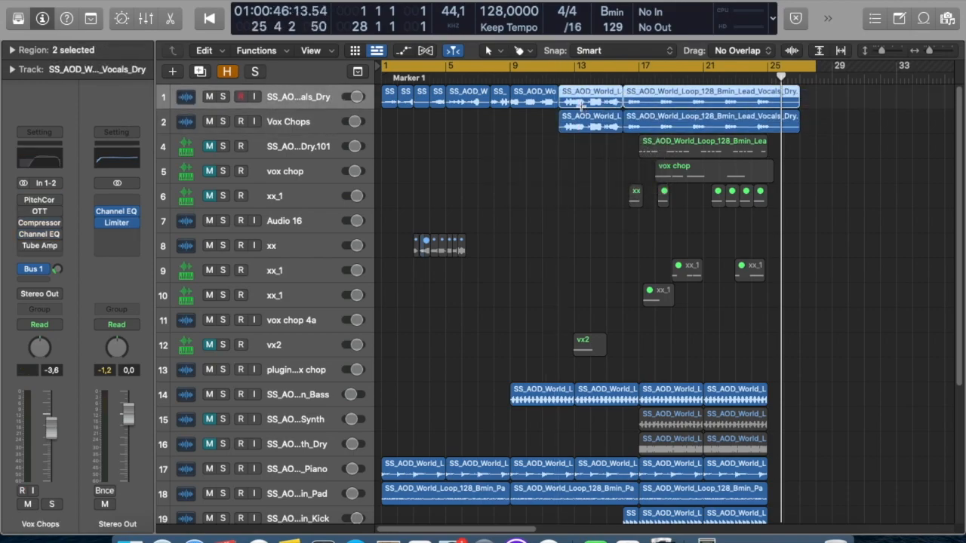
{"action": "key", "text": "ctrl+m"}
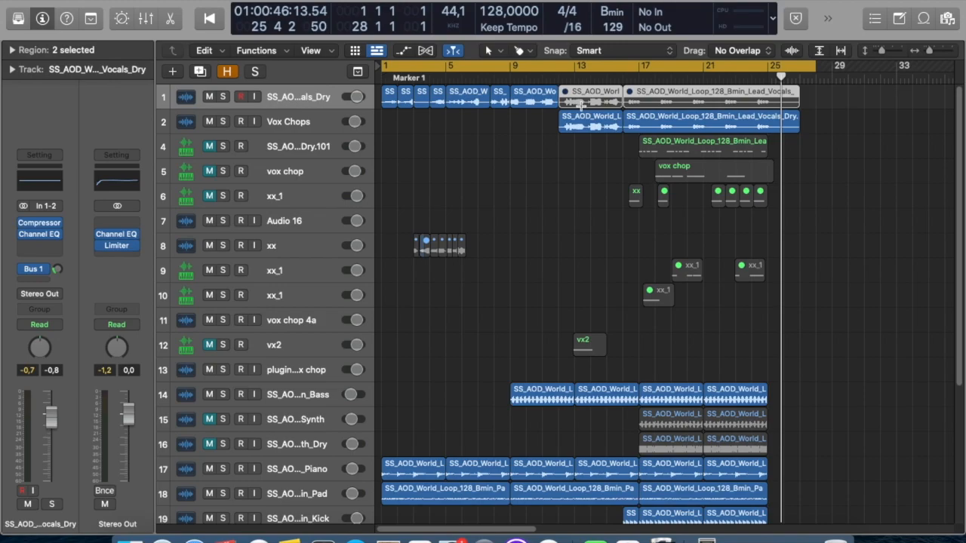
{"action": "left_click_drag", "start_coordinate": [385, 66], "coordinate": [559, 86]}
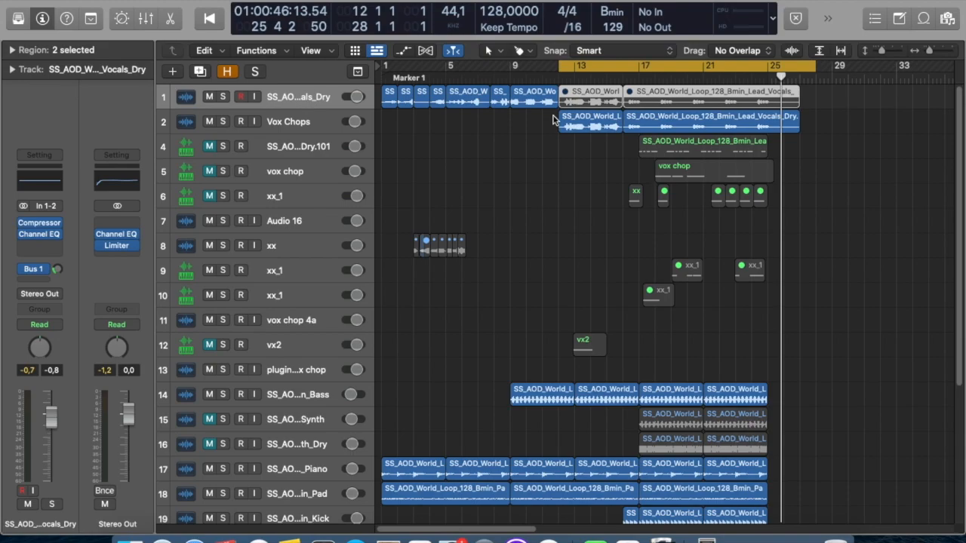
Step: Open the Pitch Correction plug-in of the Vox Chops track and place its window clear of the track's header
{"action": "left_click", "coordinate": [287, 123]}
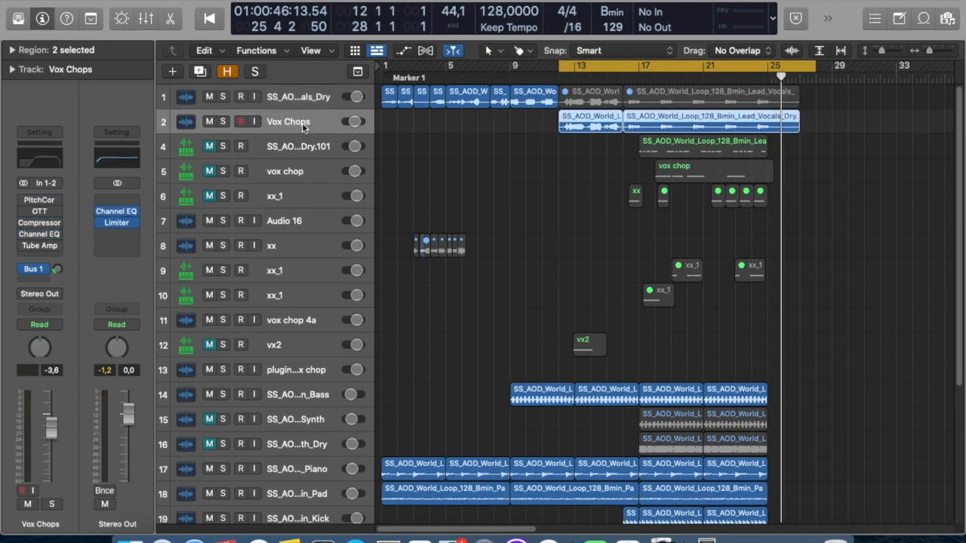
{"action": "mouse_move", "coordinate": [60, 199]}
{"action": "left_click", "coordinate": [39, 204]}
{"action": "left_click_drag", "start_coordinate": [445, 152], "coordinate": [364, 129]}
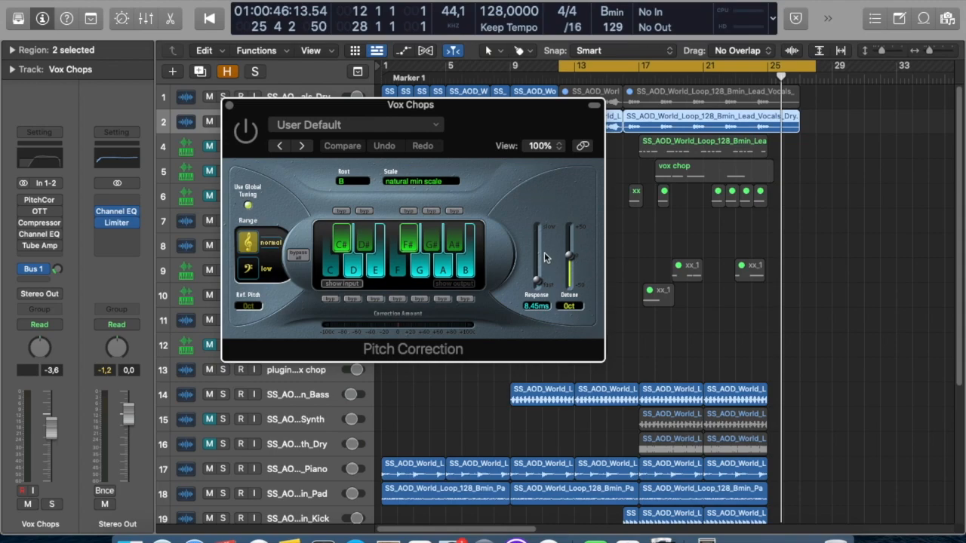
{"action": "left_click_drag", "start_coordinate": [272, 115], "coordinate": [239, 125]}
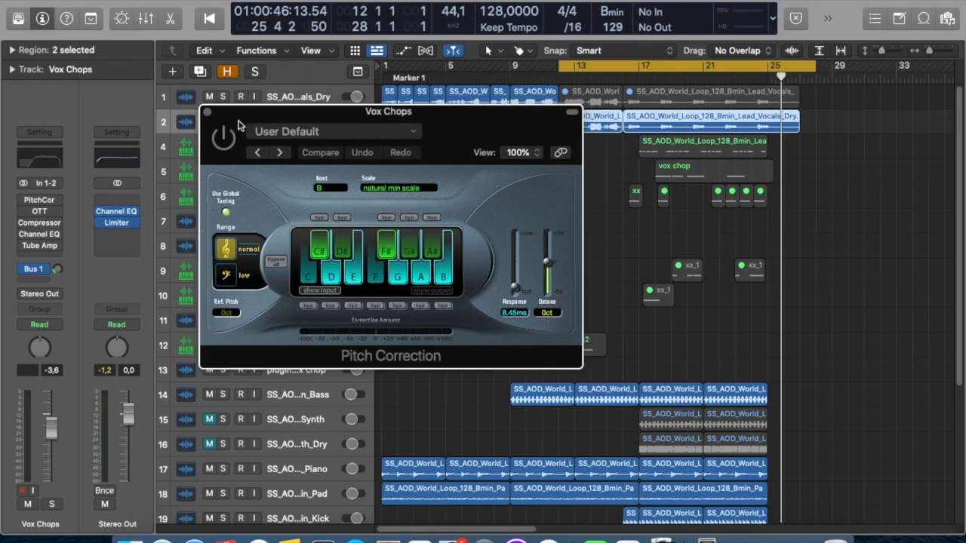
{"action": "left_click_drag", "start_coordinate": [481, 120], "coordinate": [404, 113]}
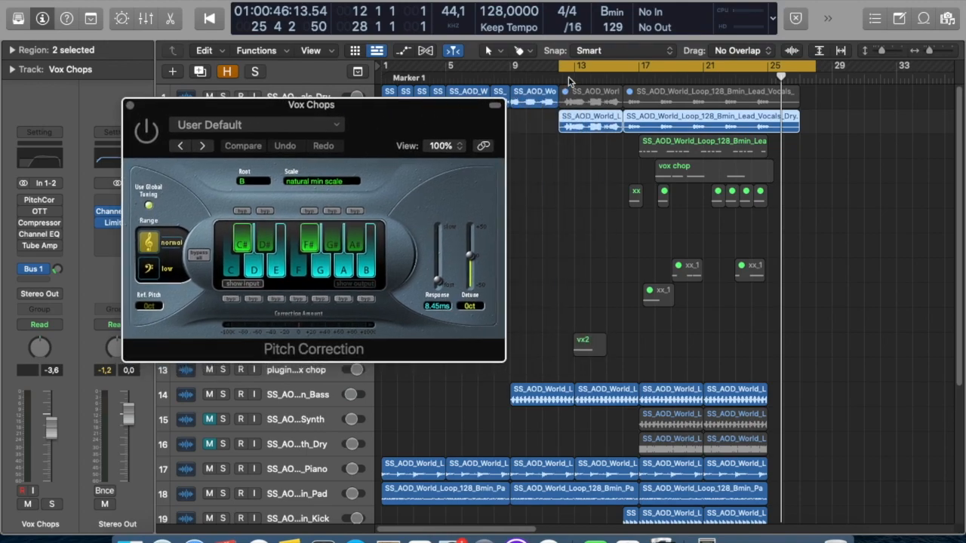
{"action": "left_click_drag", "start_coordinate": [297, 112], "coordinate": [319, 161]}
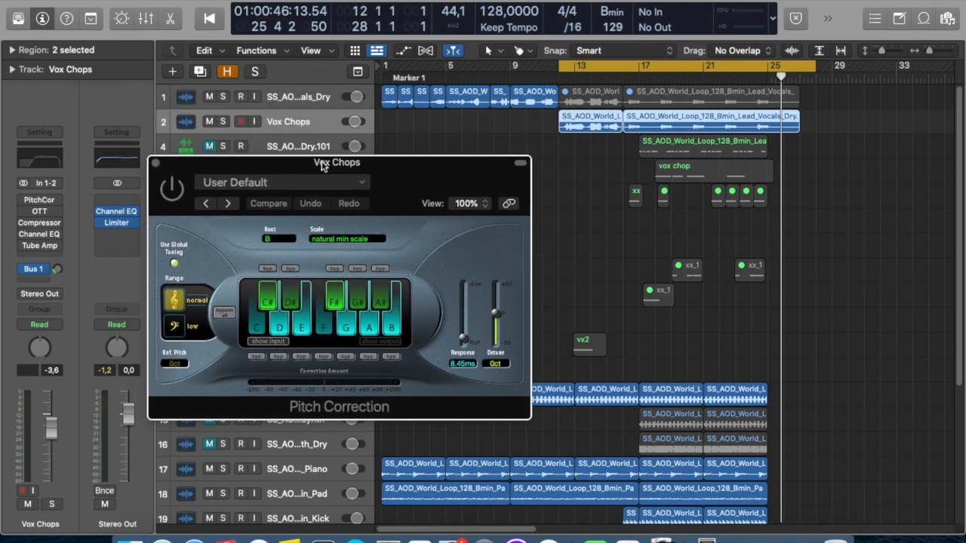
Step: Solo the Vox Chops track and audition it before and after turning on Pitch Correction
{"action": "left_click", "coordinate": [224, 122]}
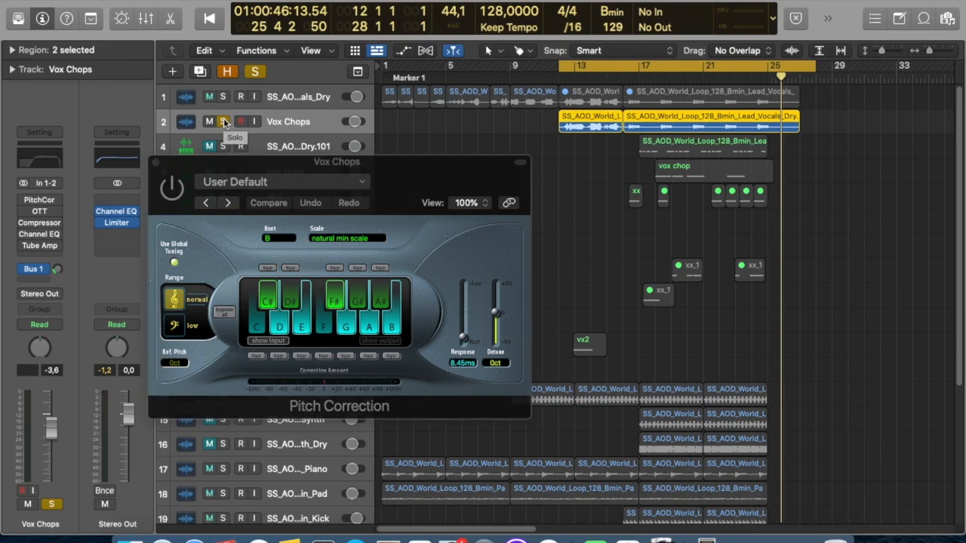
{"action": "key", "text": "space"}
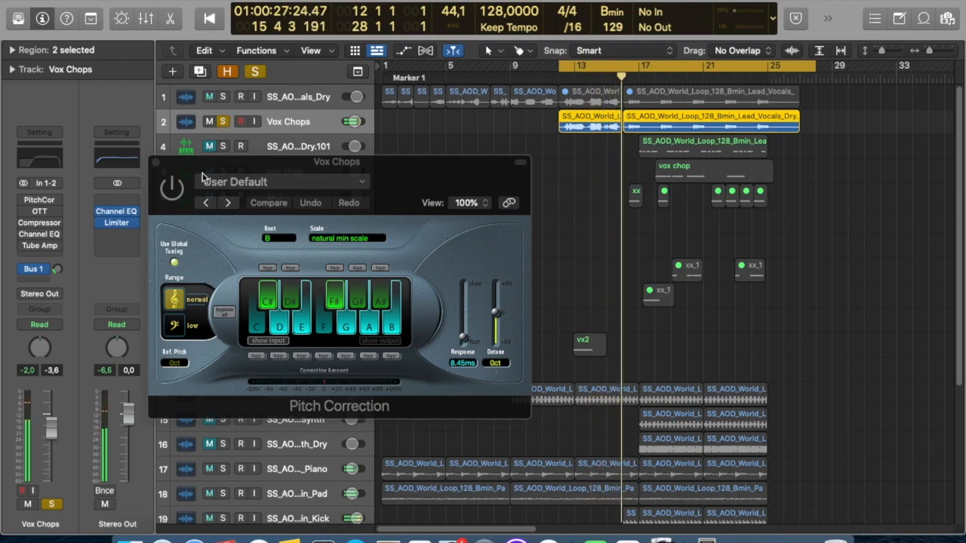
{"action": "left_click", "coordinate": [175, 191]}
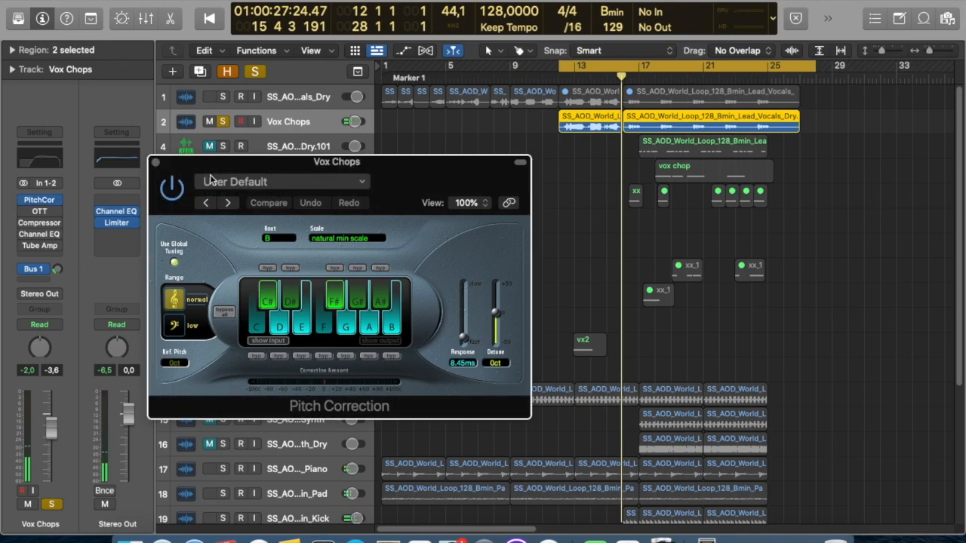
{"action": "key", "text": "space"}
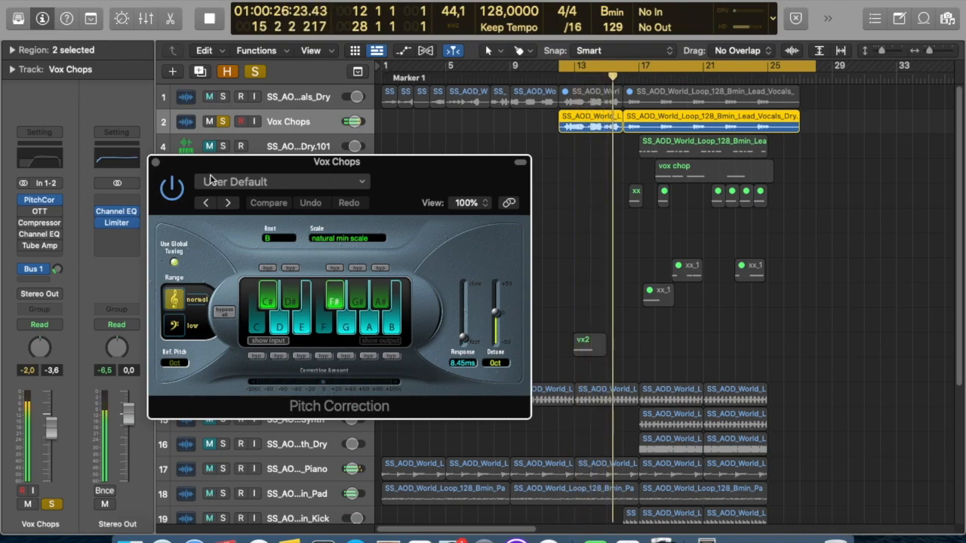
{"action": "key", "text": "space"}
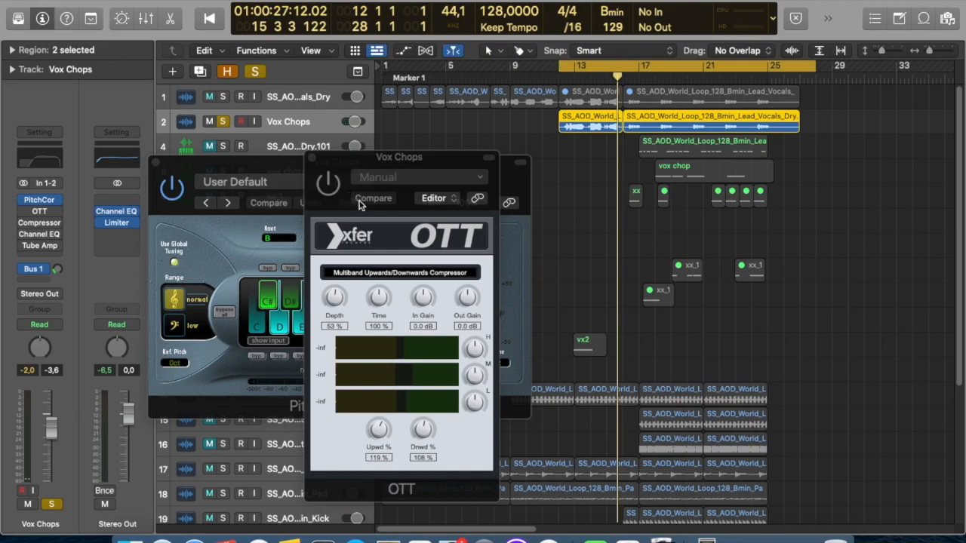
Step: Audition the vocal chops with OTT bypassed, turn OTT on, and play them again
{"action": "left_click_drag", "start_coordinate": [351, 169], "coordinate": [333, 144]}
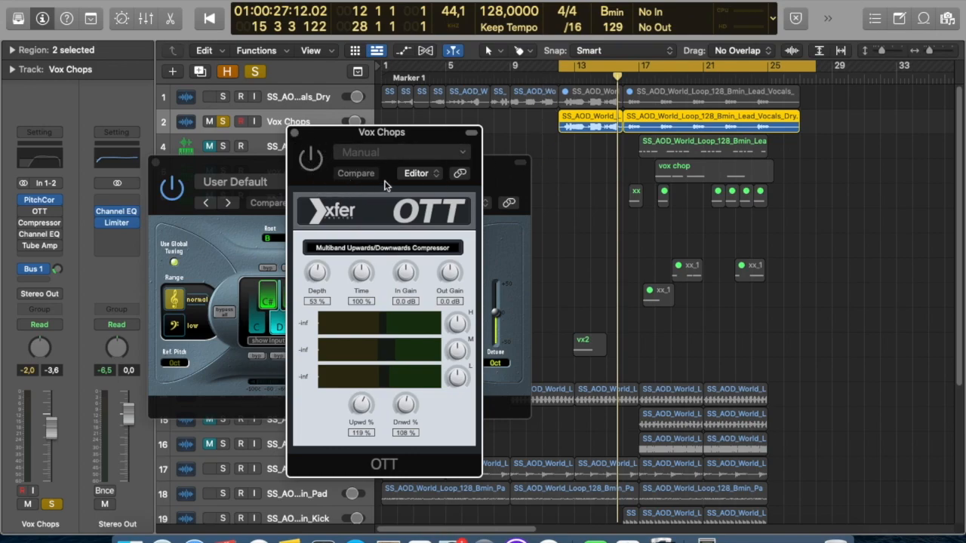
{"action": "key", "text": "space"}
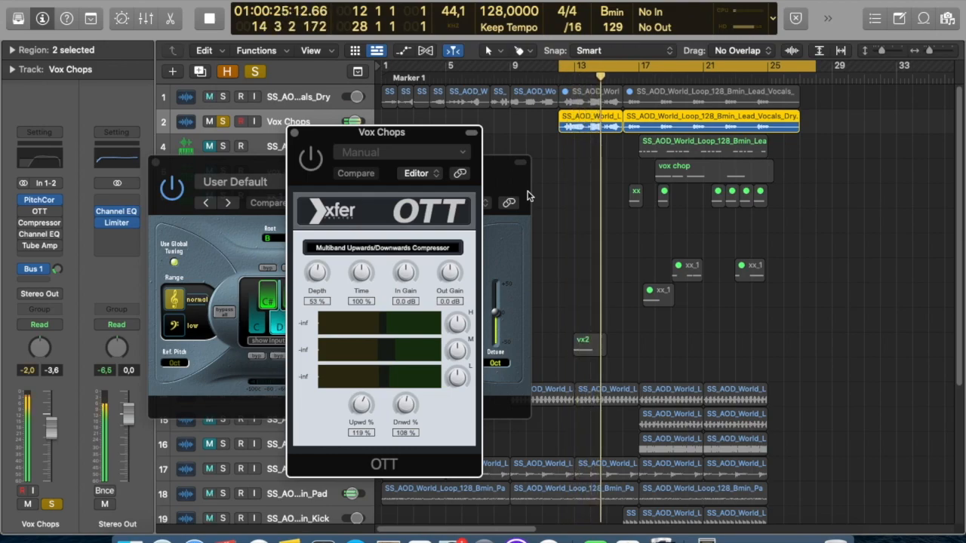
{"action": "key", "text": "space"}
{"action": "left_click", "coordinate": [314, 160]}
{"action": "key", "text": "space"}
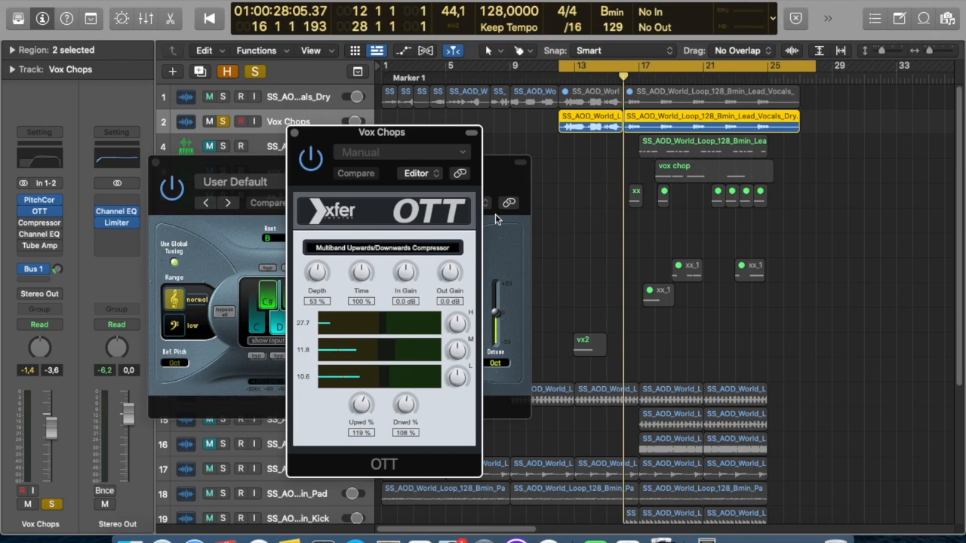
Step: Open the Vox Chops Compressor, audition the vocals without it, turn it on, and listen again
{"action": "left_click", "coordinate": [47, 224]}
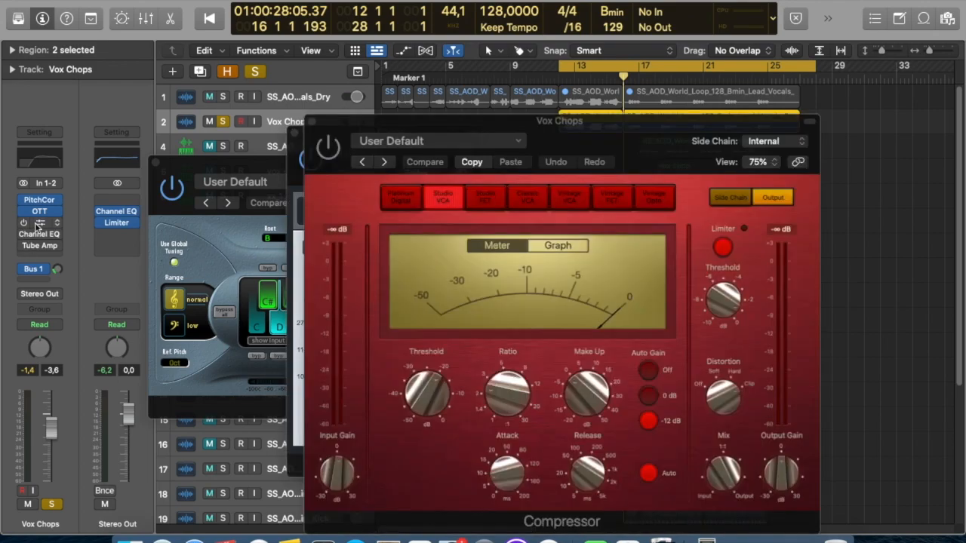
{"action": "left_click", "coordinate": [25, 224]}
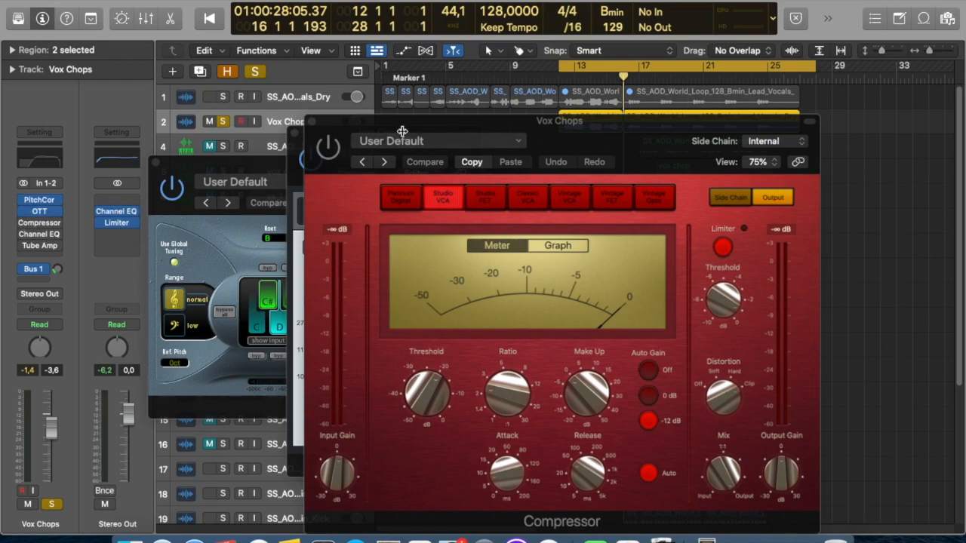
{"action": "left_click_drag", "start_coordinate": [403, 132], "coordinate": [388, 71]}
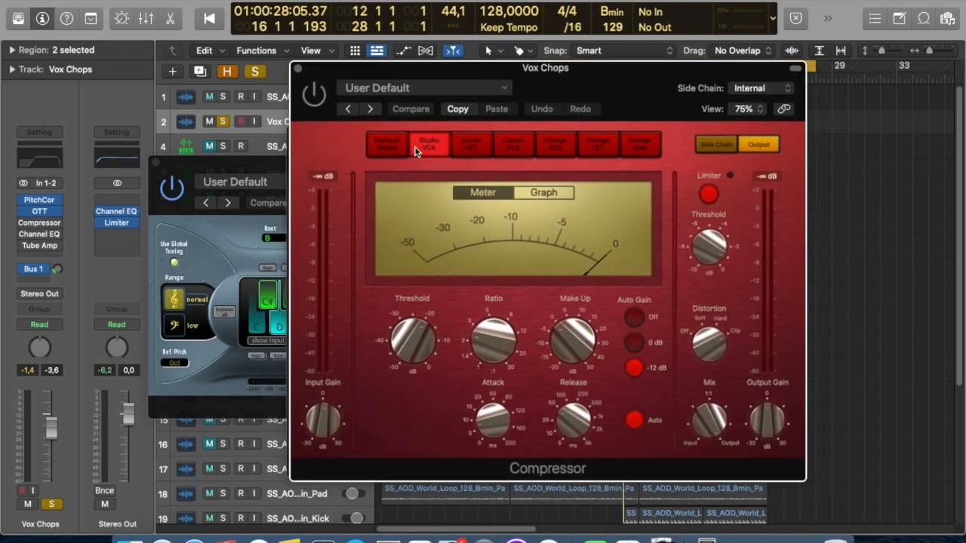
{"action": "key", "text": "space"}
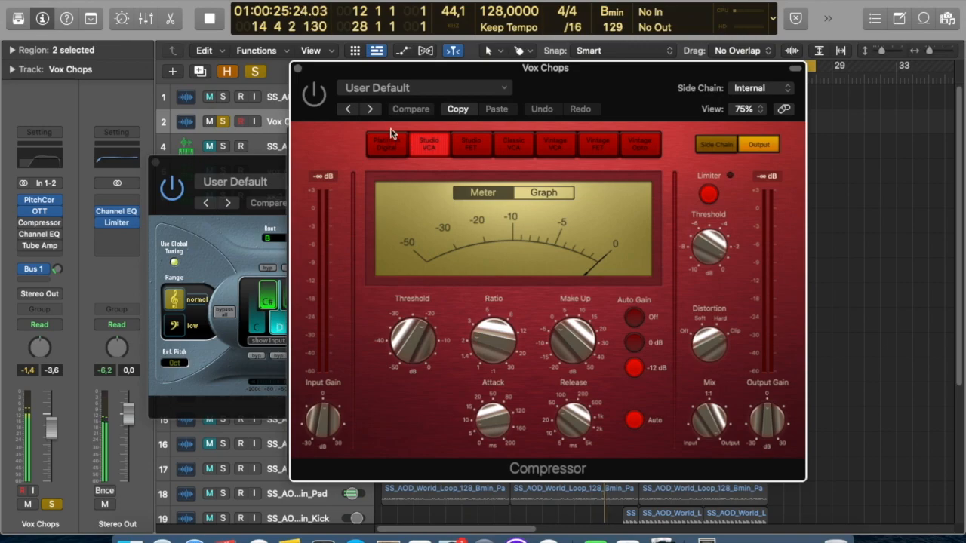
{"action": "key", "text": "space"}
{"action": "left_click", "coordinate": [314, 96]}
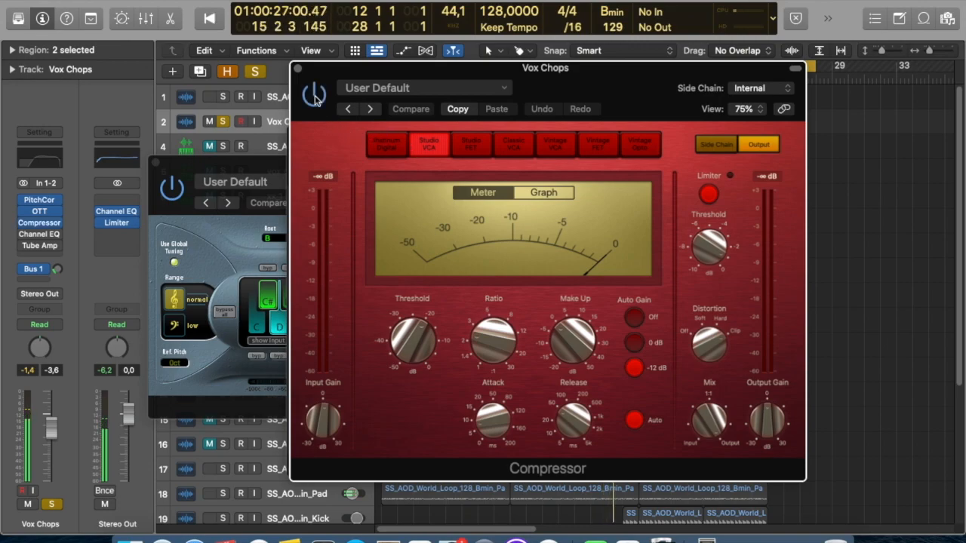
{"action": "key", "text": "space"}
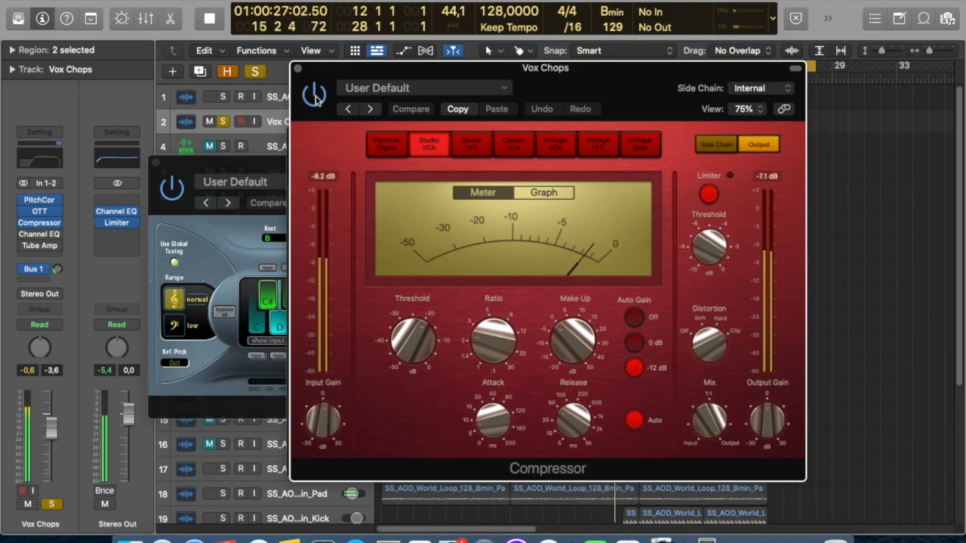
{"action": "key", "text": "space"}
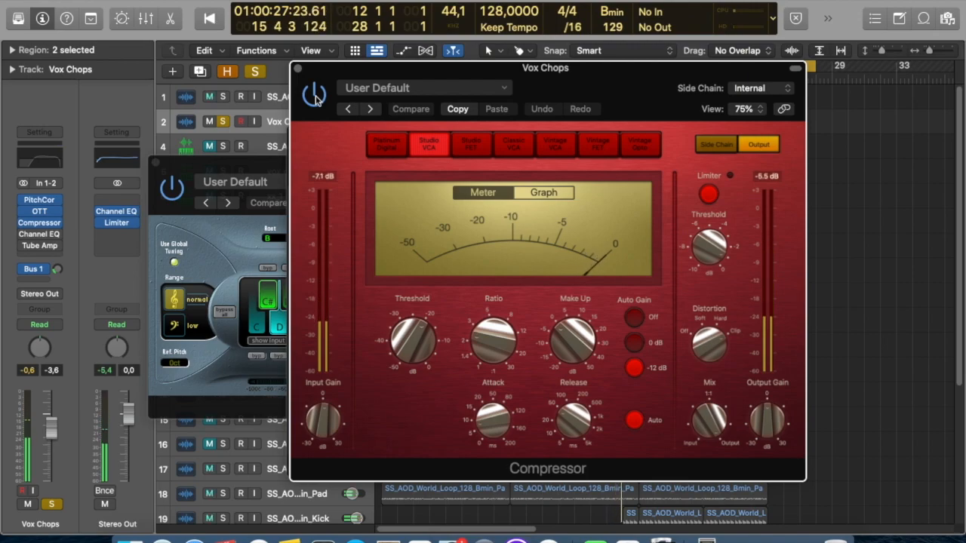
Step: Open the Vox Chops Channel EQ, audition the vocals with it bypassed, turn it on, and listen again
{"action": "left_click", "coordinate": [40, 234]}
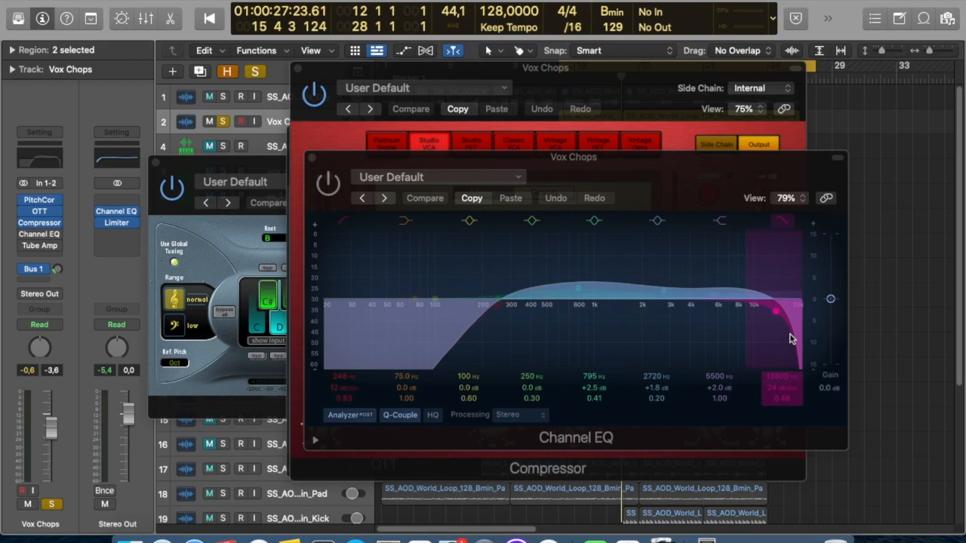
{"action": "key", "text": "space"}
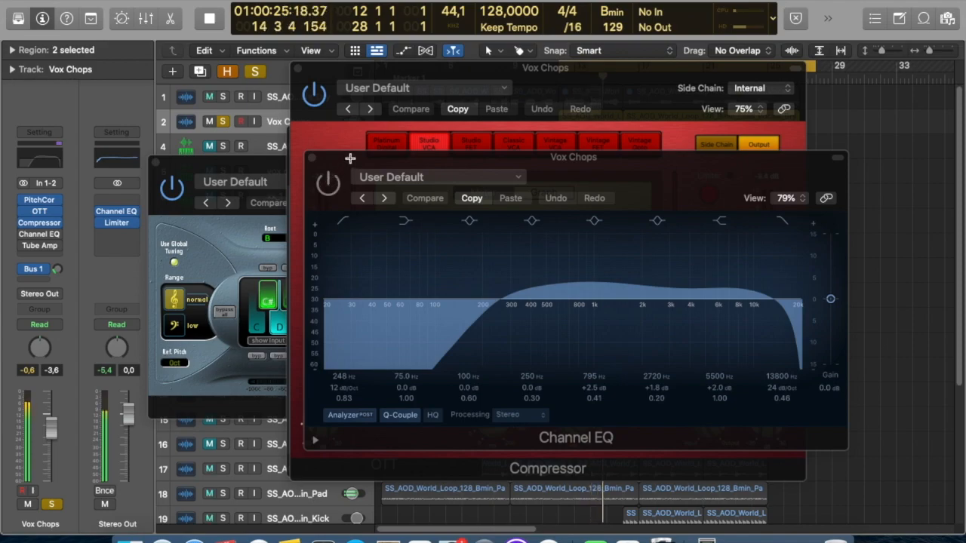
{"action": "key", "text": "space"}
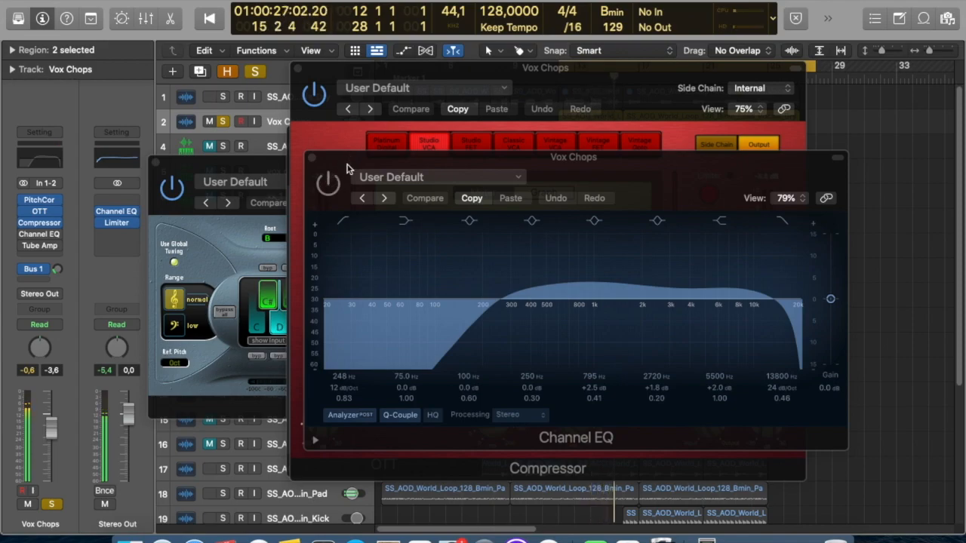
{"action": "left_click", "coordinate": [346, 174]}
{"action": "key", "text": "space"}
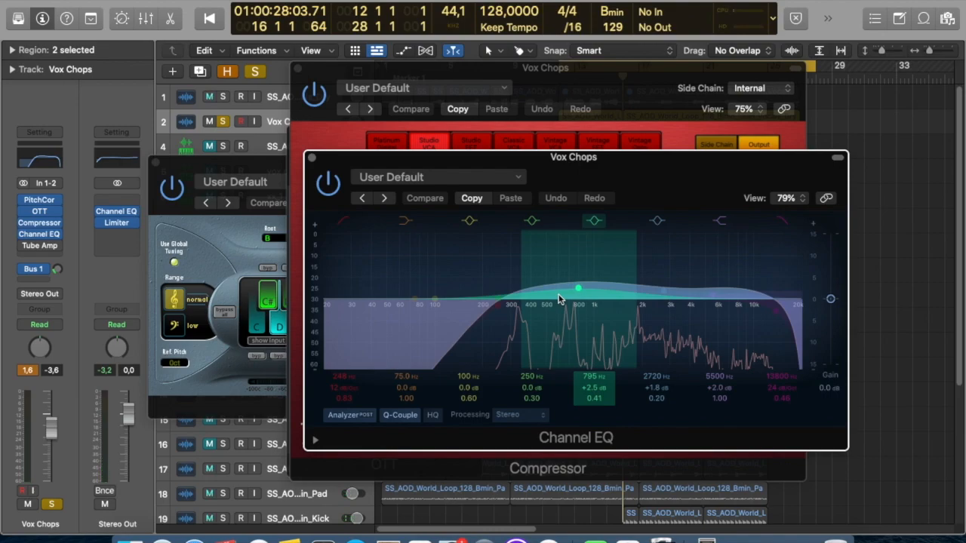
Step: Open the Voxengo Tube Amp on Vox Chops, audition the vocals without it, turn it on, and listen again
{"action": "left_click", "coordinate": [42, 248]}
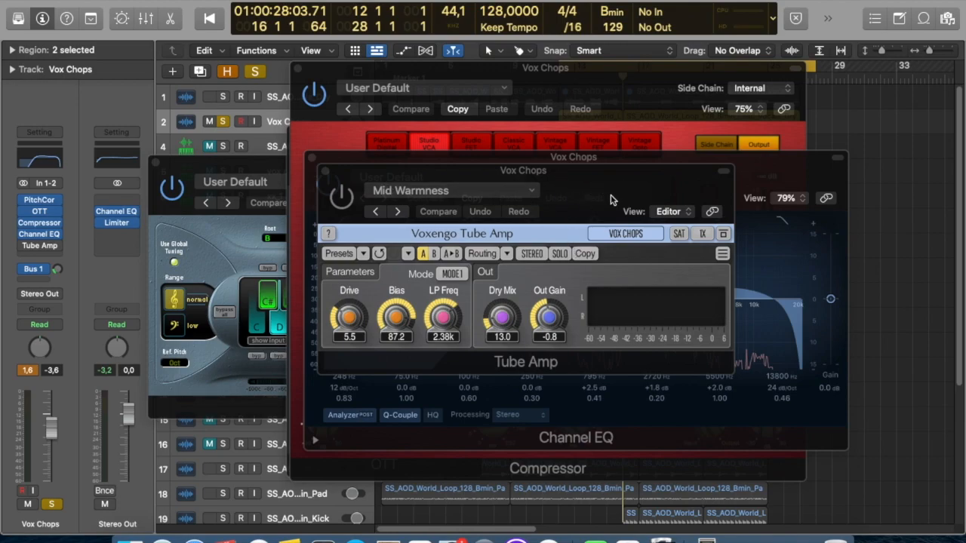
{"action": "key", "text": "space"}
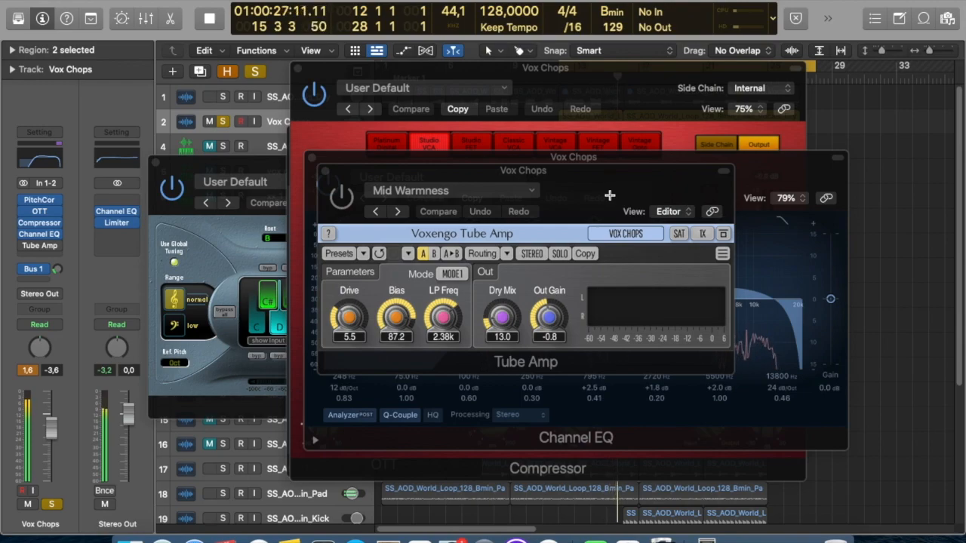
{"action": "left_click", "coordinate": [596, 195]}
{"action": "key", "text": "space"}
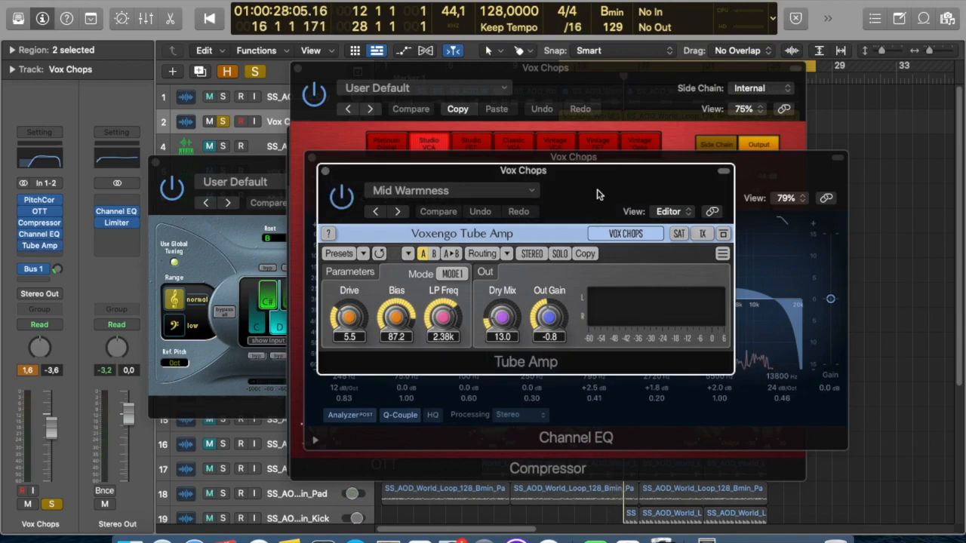
{"action": "key", "text": "space"}
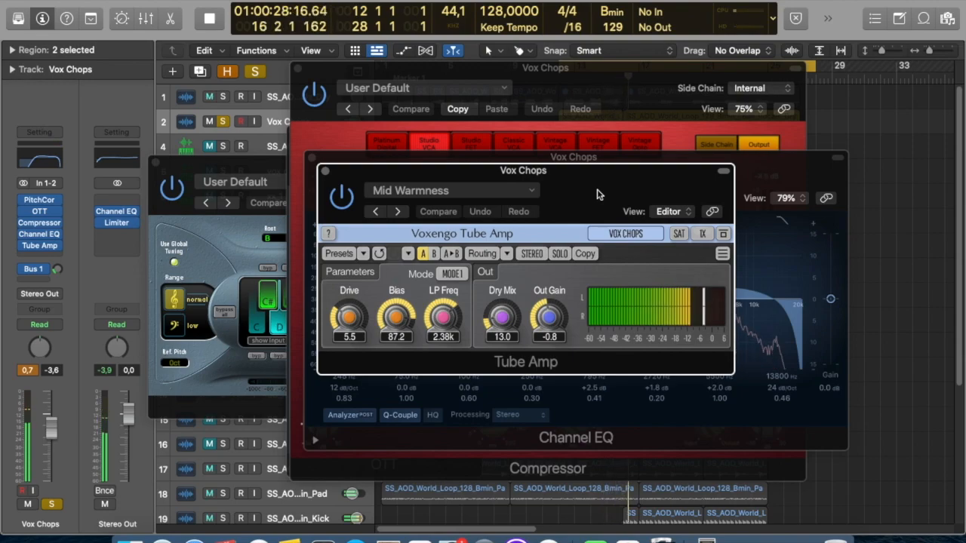
{"action": "key", "text": "space"}
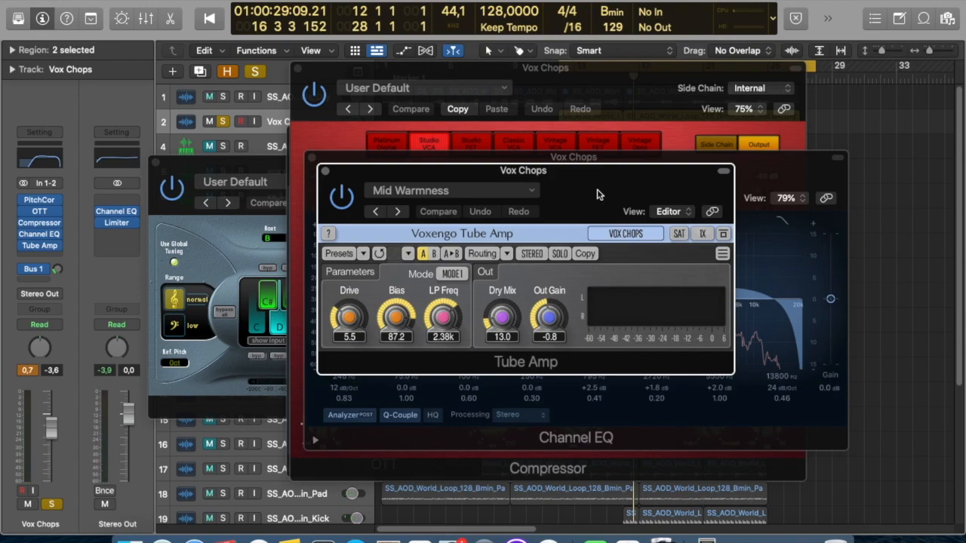
Step: Close all the open Vox Chops plug-in windows, from Tube Amp through to OTT
{"action": "left_click", "coordinate": [325, 170]}
{"action": "left_click", "coordinate": [313, 161]}
{"action": "left_click", "coordinate": [297, 69]}
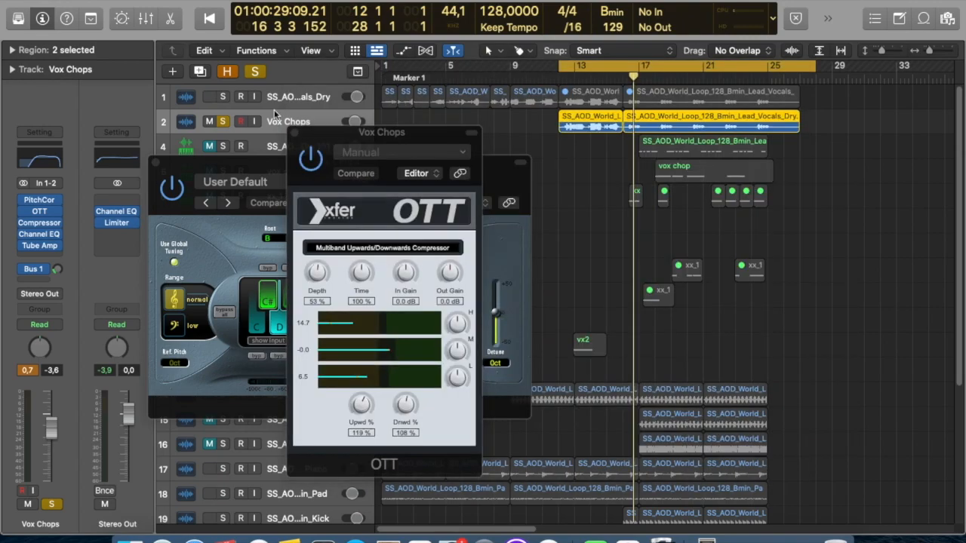
{"action": "left_click", "coordinate": [155, 162]}
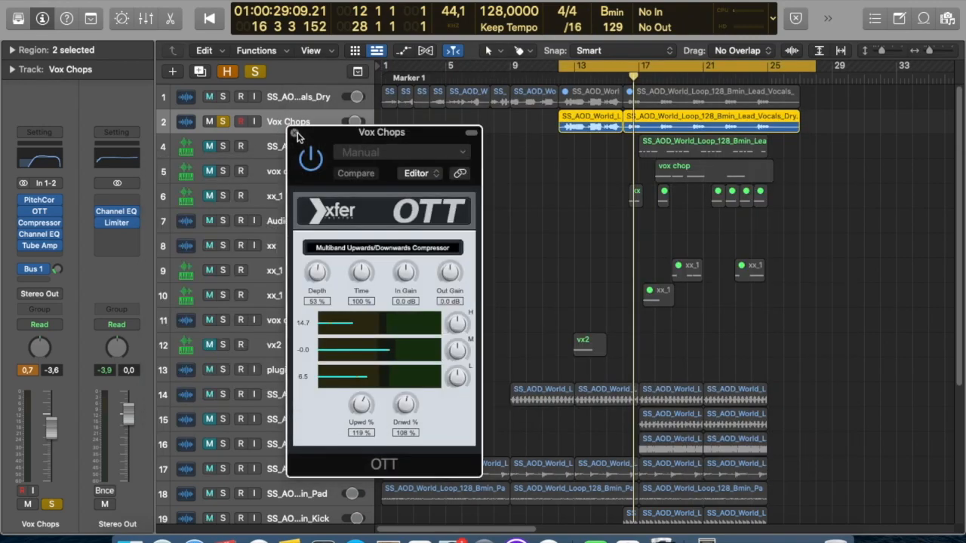
{"action": "left_click", "coordinate": [294, 132]}
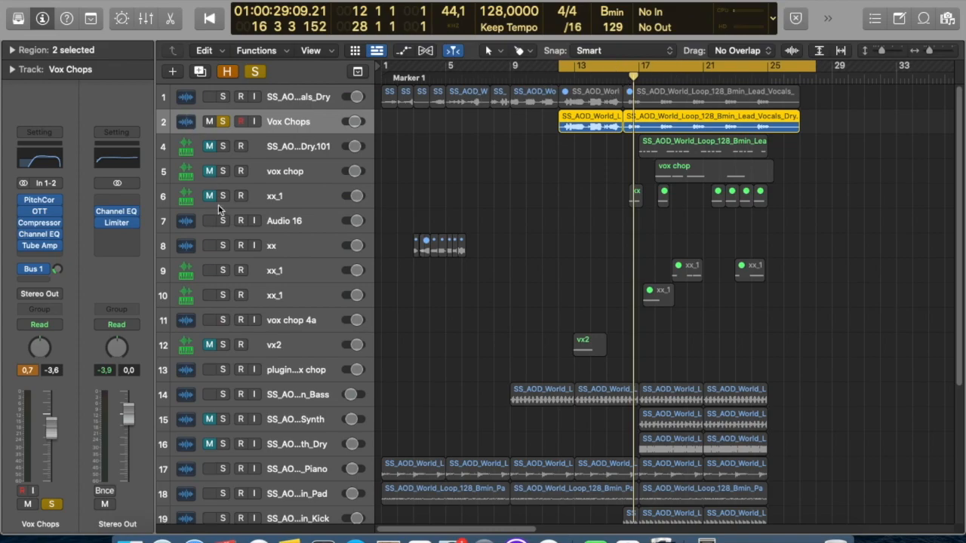
Step: Bounce the soloed Vox Chops offline from bar 12 to bar 28 as a 24-bit, 44100 Hz interleaved Wave file
{"action": "left_click", "coordinate": [105, 491]}
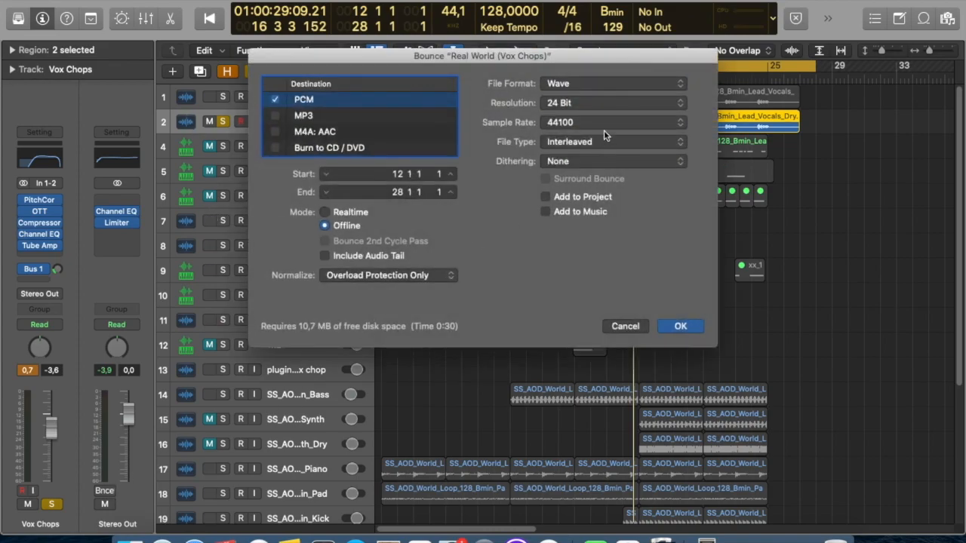
{"action": "left_click", "coordinate": [677, 328]}
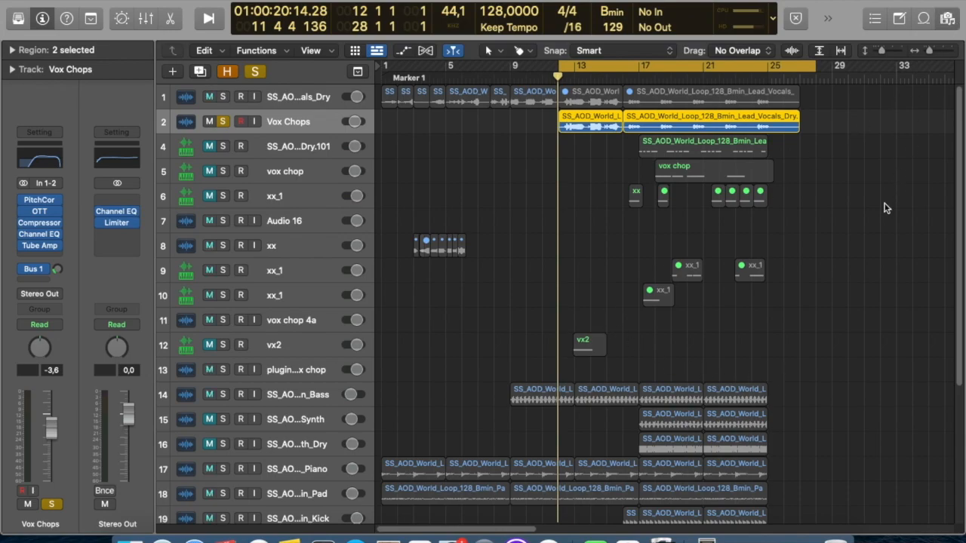
Step: Locate Real World (Vox Chops).wav in the project's Bounces folder and audition it
{"action": "key", "text": "f"}
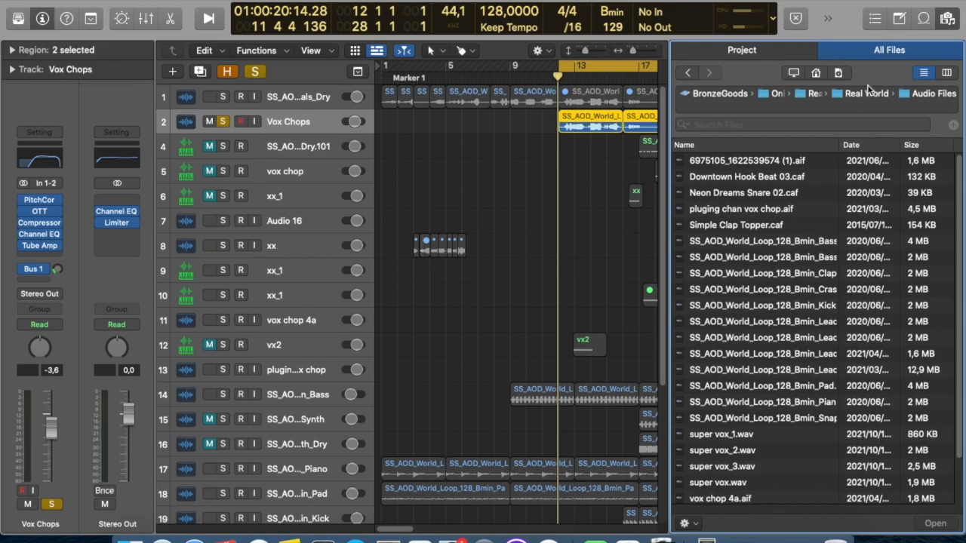
{"action": "left_click", "coordinate": [869, 93]}
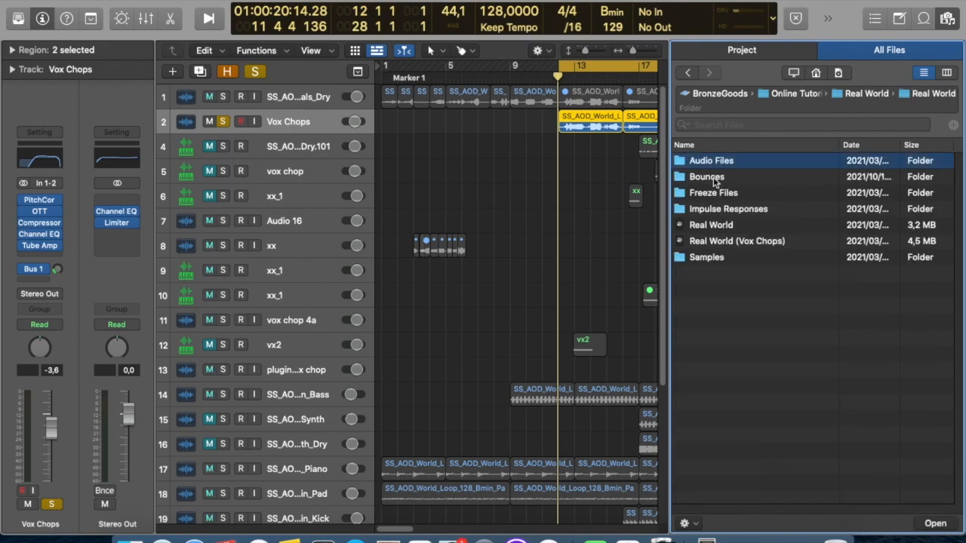
{"action": "double_click", "coordinate": [714, 178]}
{"action": "left_click", "coordinate": [745, 163]}
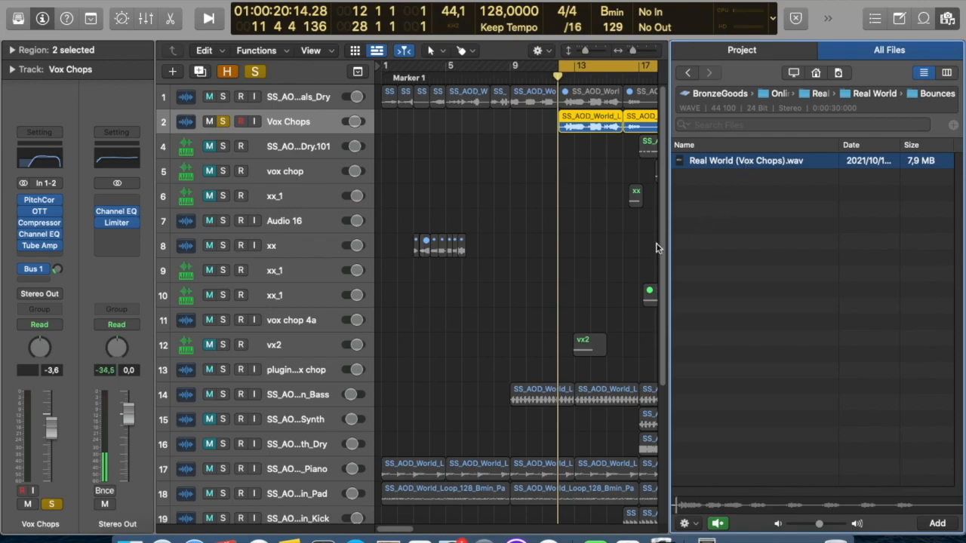
{"action": "left_click", "coordinate": [755, 257]}
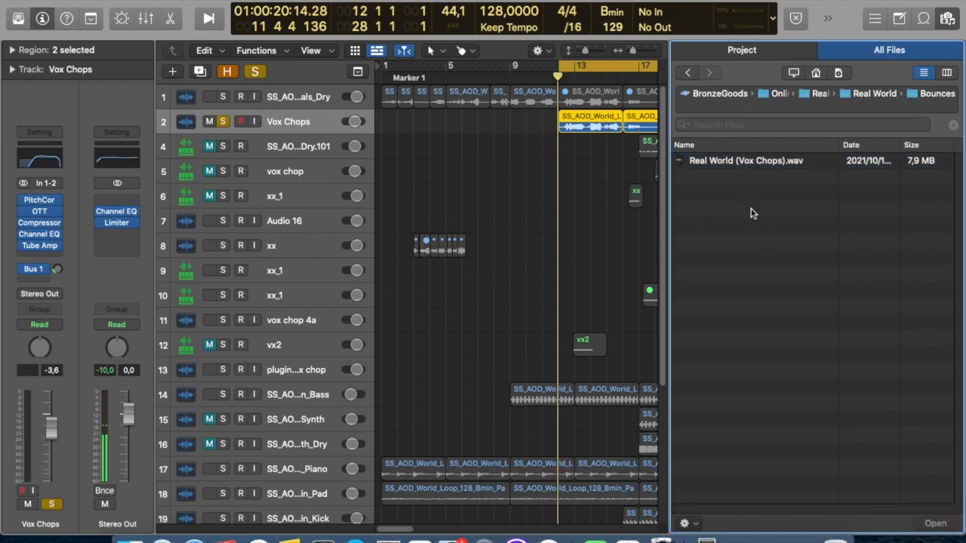
Step: Create a Quick Sampler instrument track from Real World (Vox Chops).wav below the last track and turn off its solo
{"action": "scroll", "coordinate": [663, 280], "scroll_direction": "down", "scroll_amount": 1}
{"action": "scroll", "coordinate": [663, 280], "scroll_direction": "down", "scroll_amount": 5}
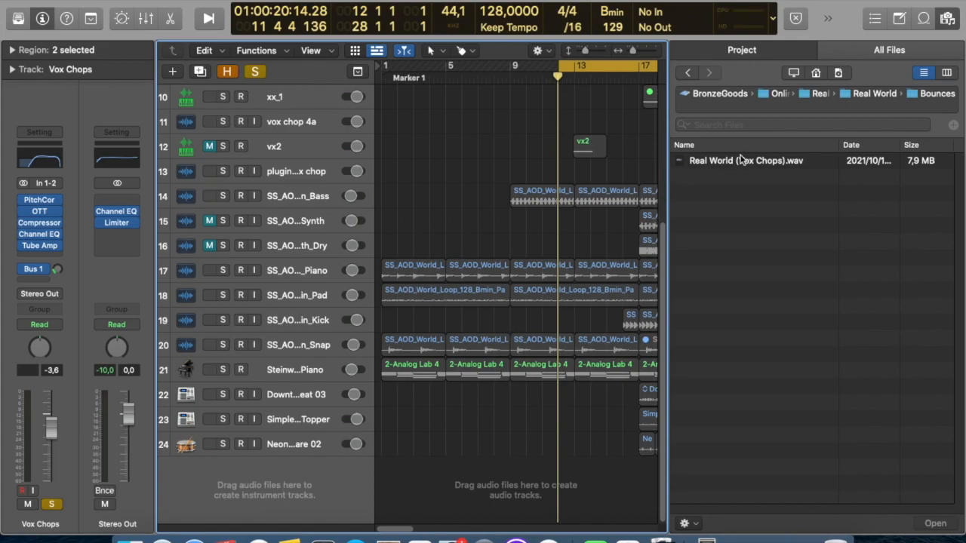
{"action": "left_click_drag", "start_coordinate": [737, 164], "coordinate": [251, 431]}
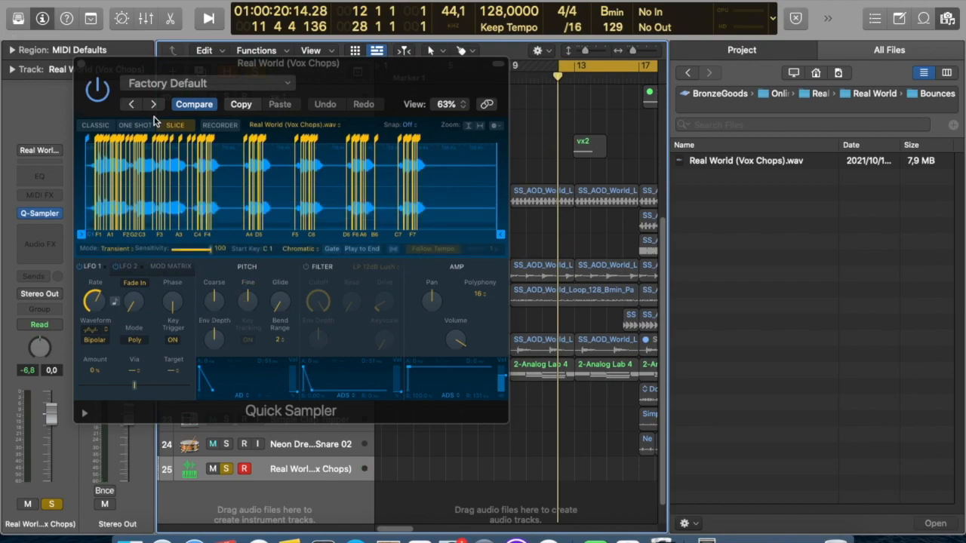
{"action": "left_click", "coordinate": [81, 65]}
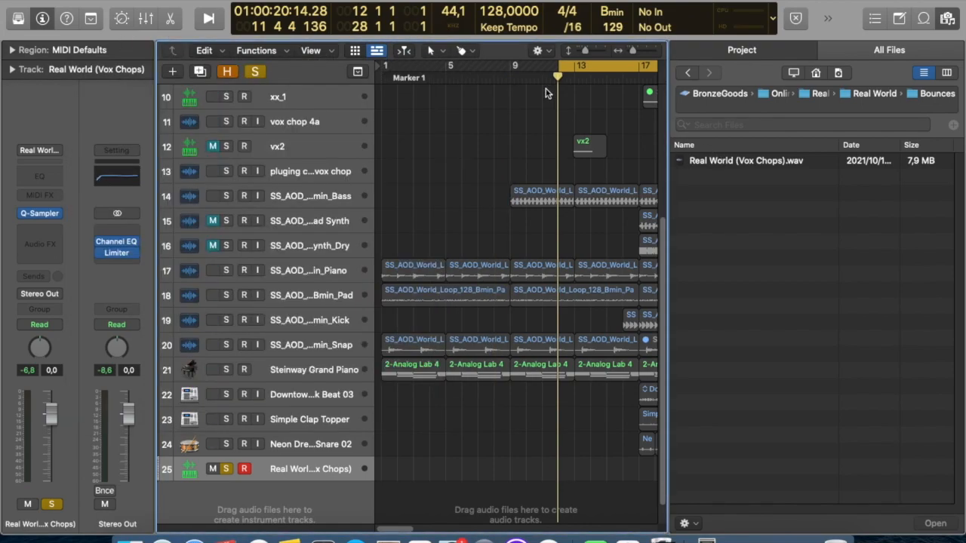
{"action": "left_click", "coordinate": [227, 468]}
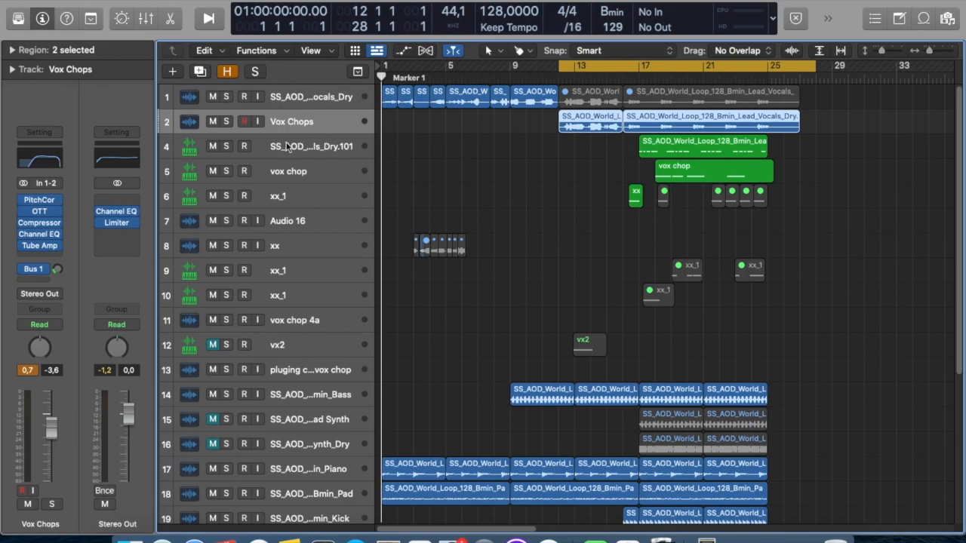
Step: Look through the sampler-based vocal chop tracks, including the xx_1 tracks and vx2, while playing the arrangement from bar 12
{"action": "left_click", "coordinate": [318, 148]}
{"action": "left_click", "coordinate": [321, 172]}
{"action": "left_click", "coordinate": [321, 189]}
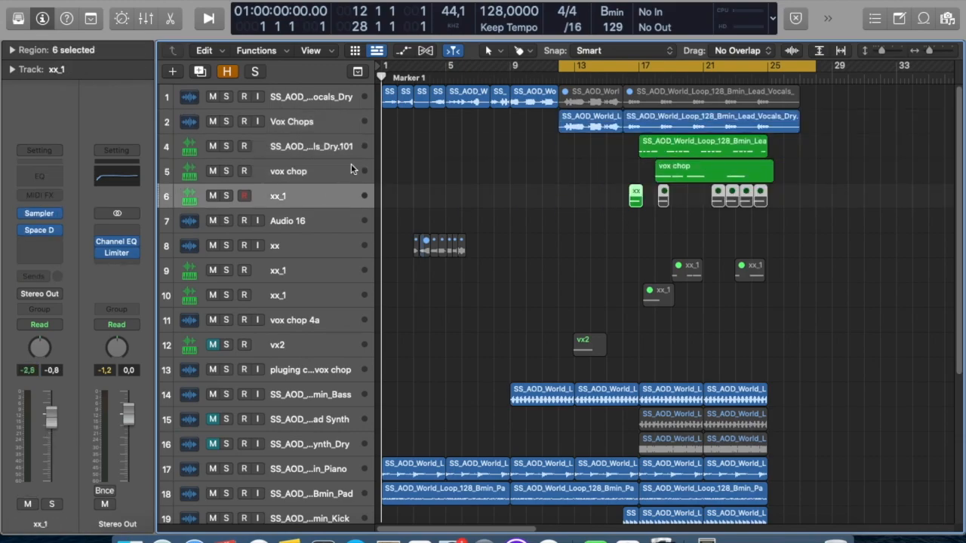
{"action": "left_click", "coordinate": [525, 125]}
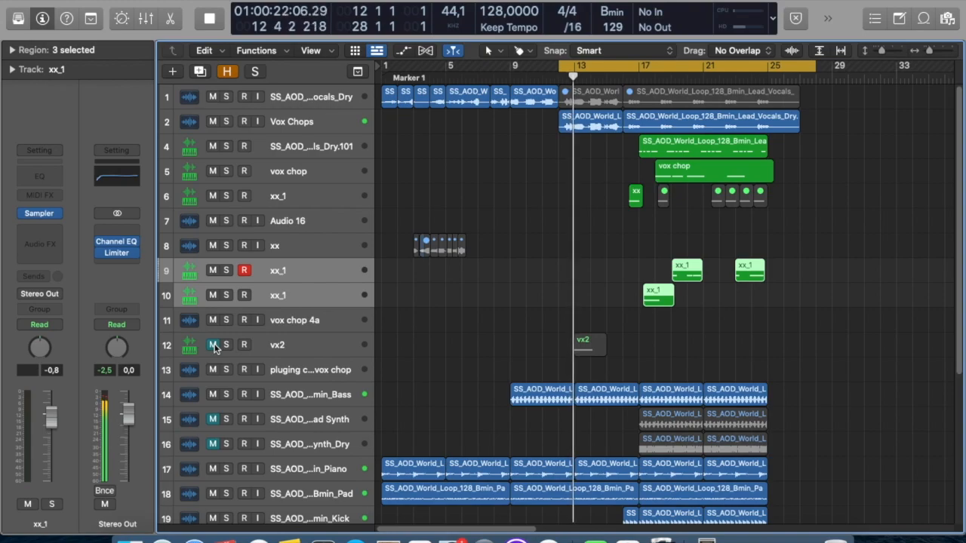
{"action": "left_click", "coordinate": [213, 345]}
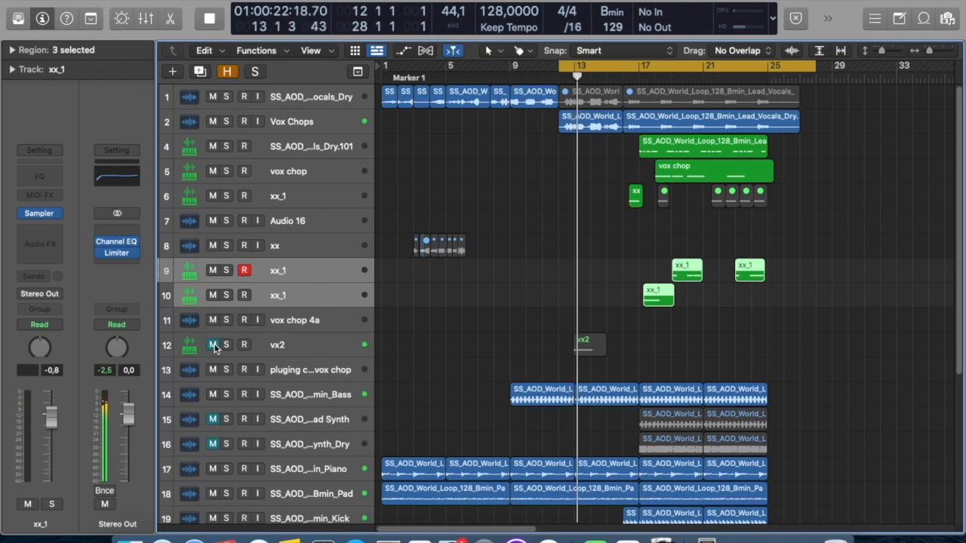
{"action": "left_click", "coordinate": [277, 273]}
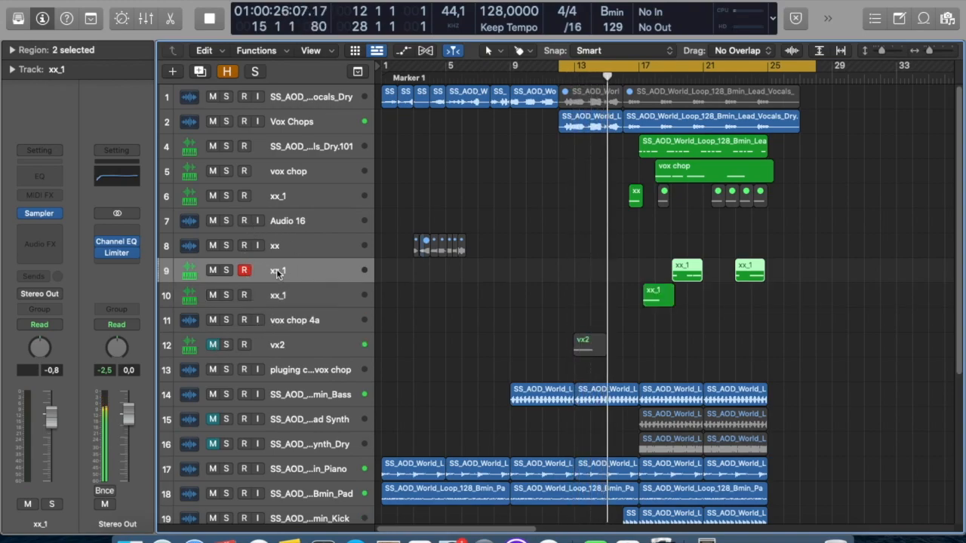